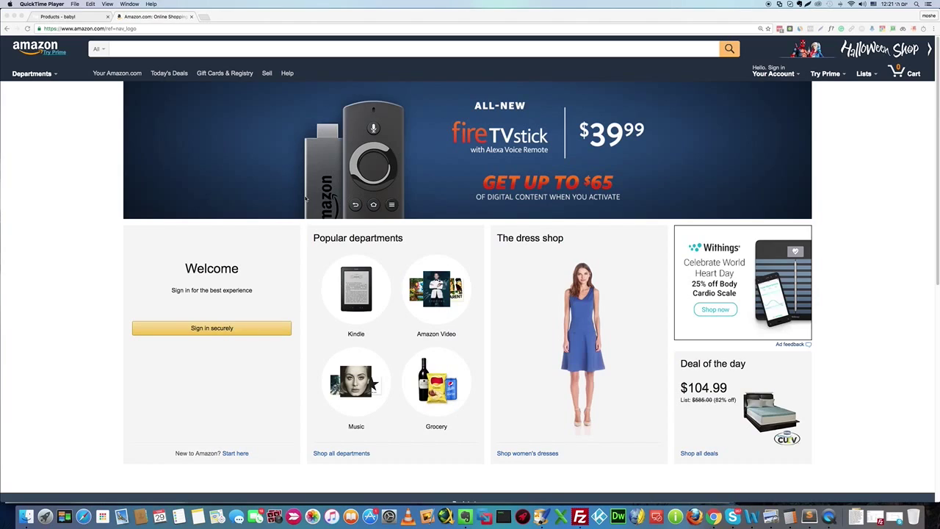
Step: Browse Amazon's Toys, Kids & Baby > Baby department and open the Munchkin Two Snack Catchers ($4.47) page
{"action": "left_click", "coordinate": [87, 18]}
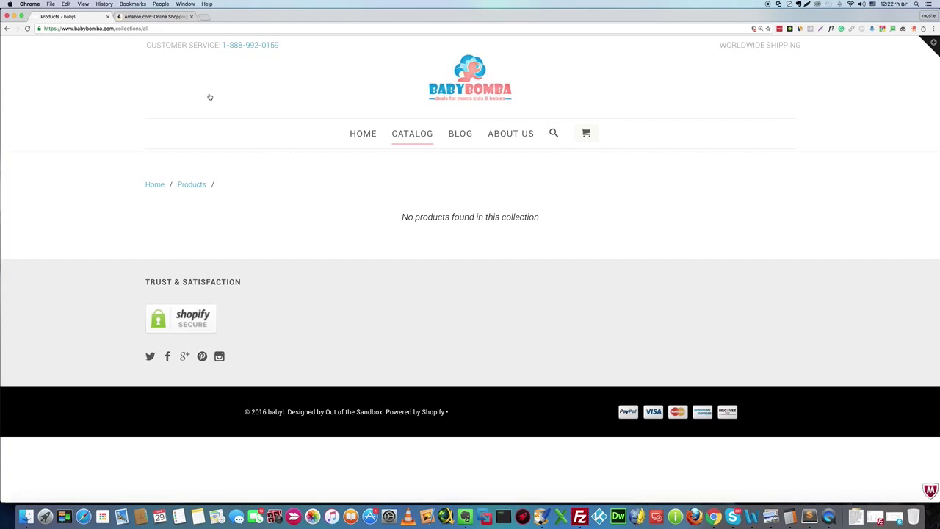
{"action": "left_click", "coordinate": [152, 16]}
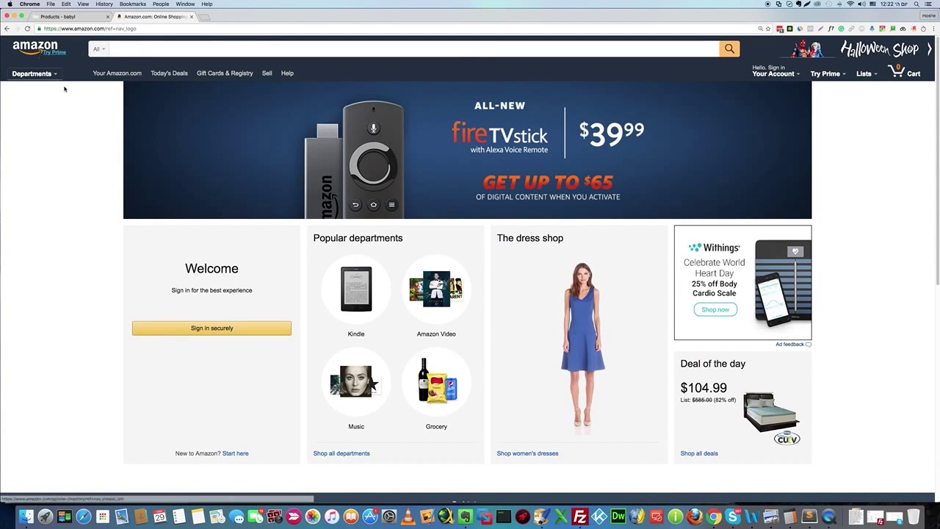
{"action": "mouse_move", "coordinate": [47, 77]}
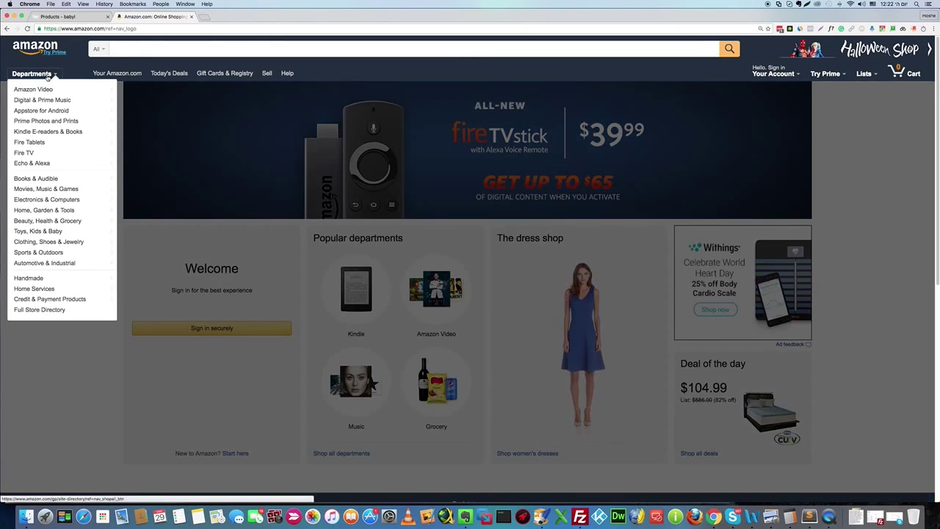
{"action": "mouse_move", "coordinate": [36, 243]}
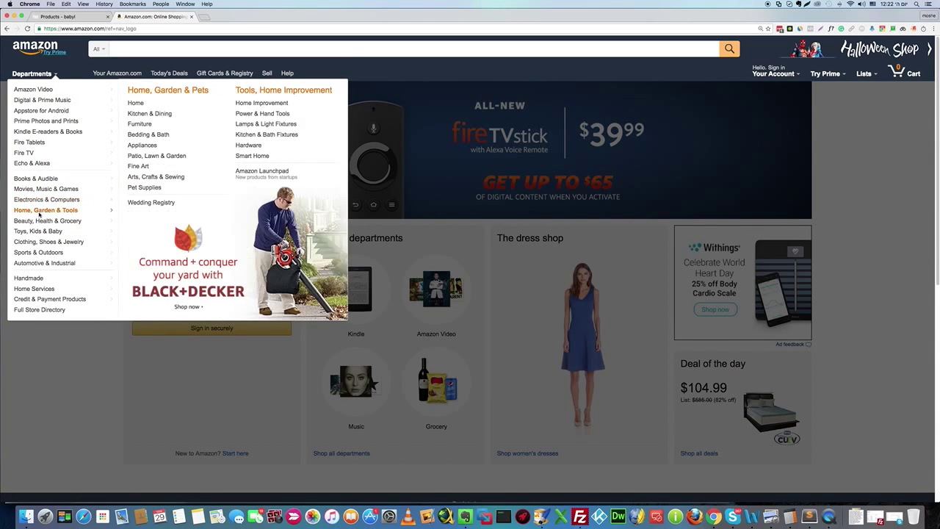
{"action": "mouse_move", "coordinate": [40, 224]}
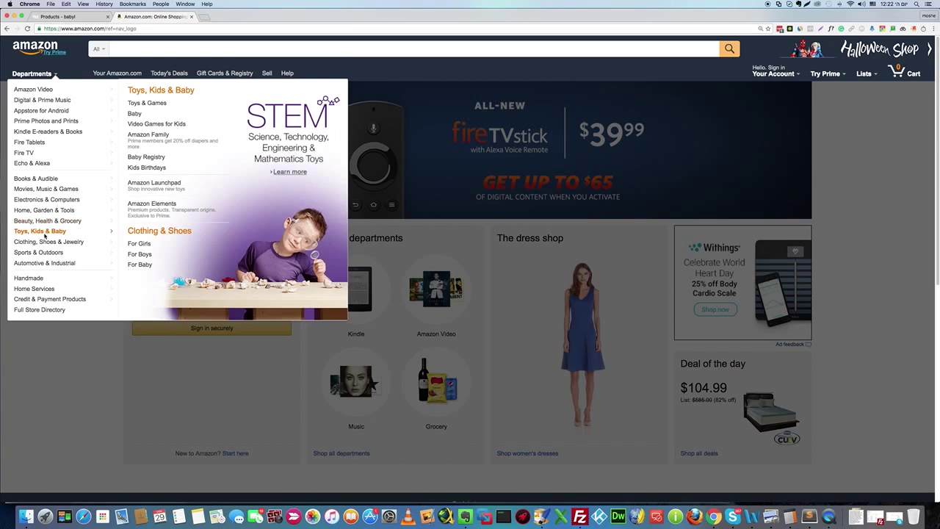
{"action": "left_click", "coordinate": [135, 115]}
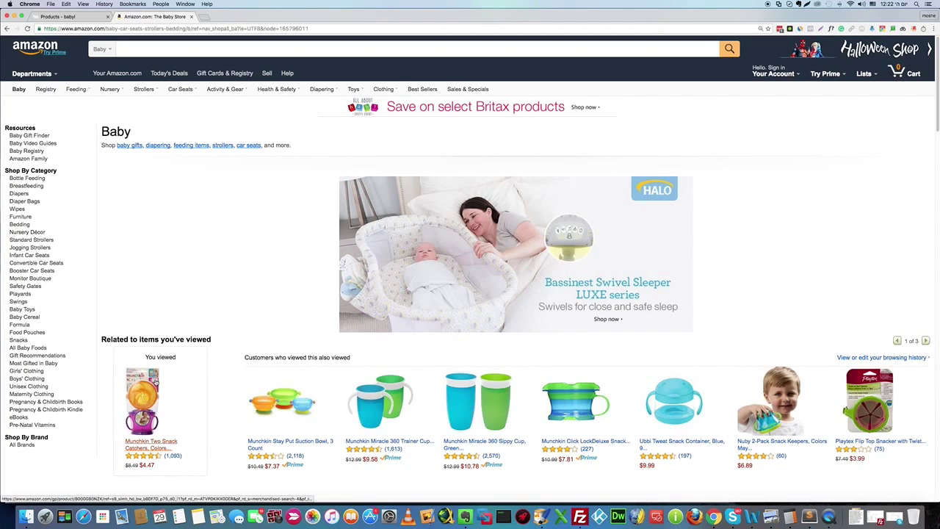
{"action": "left_click", "coordinate": [155, 381]}
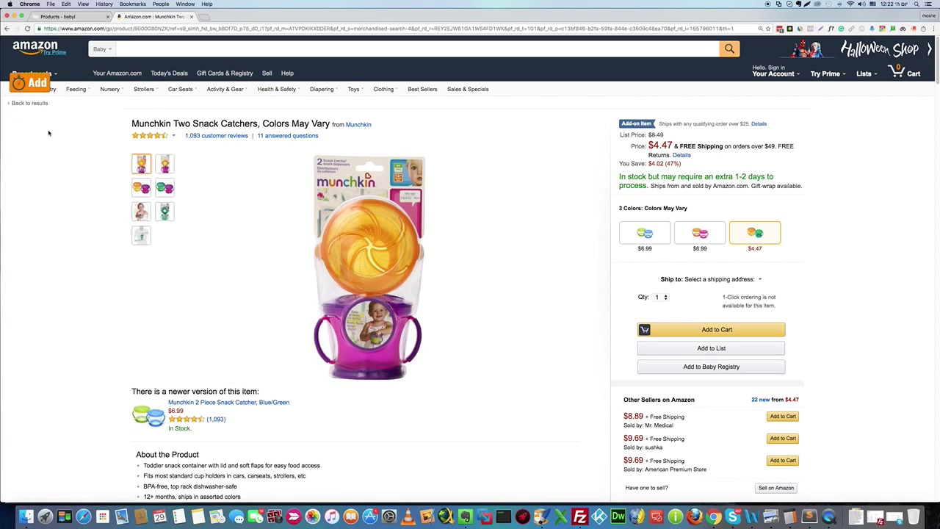
Step: Import Munchkin Two Snack Catchers with price 24.95 and compare-at price 35.95
{"action": "left_click", "coordinate": [29, 82]}
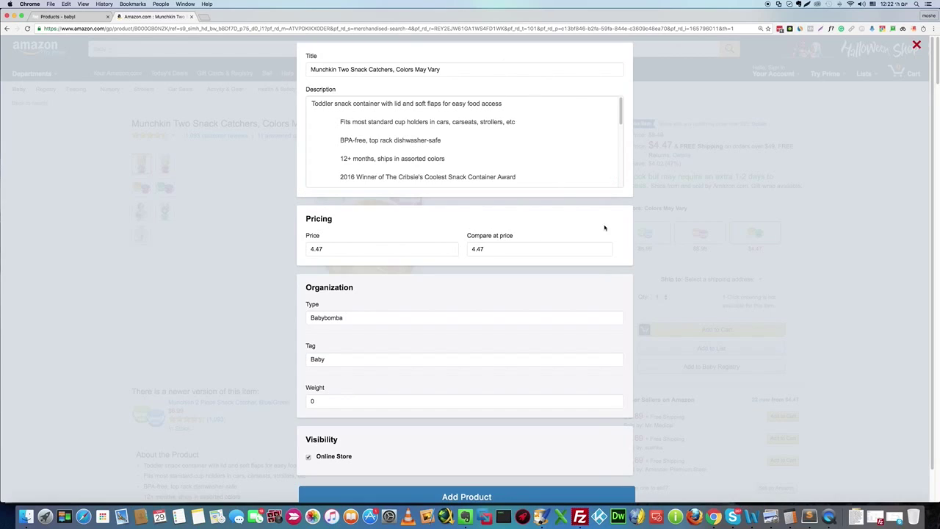
{"action": "left_click_drag", "start_coordinate": [328, 248], "coordinate": [291, 245]}
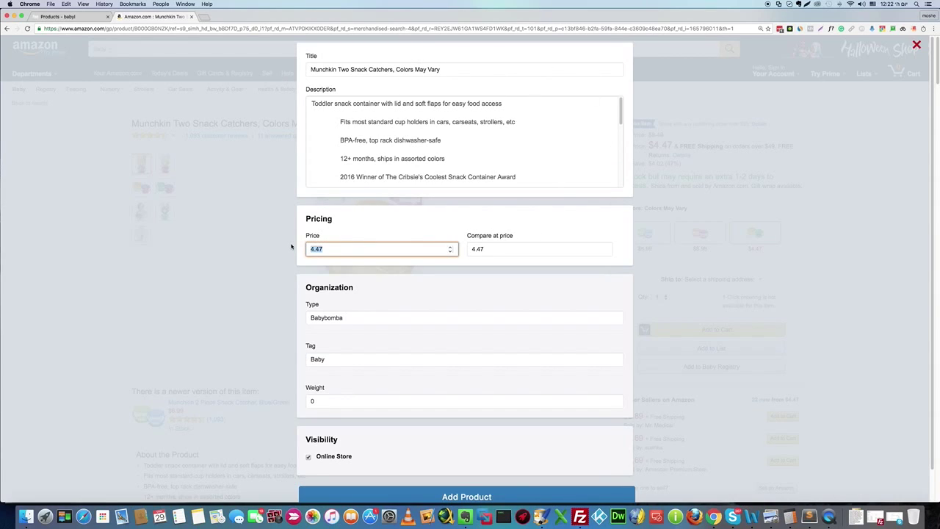
{"action": "type", "text": "24.95"}
{"action": "key", "text": "Tab"}
{"action": "type", "text": "35.95"}
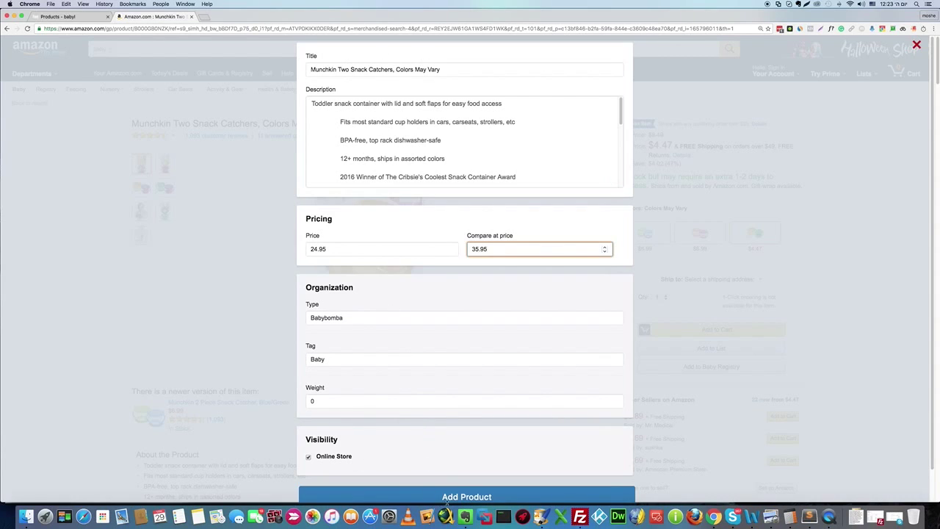
{"action": "left_click", "coordinate": [461, 496]}
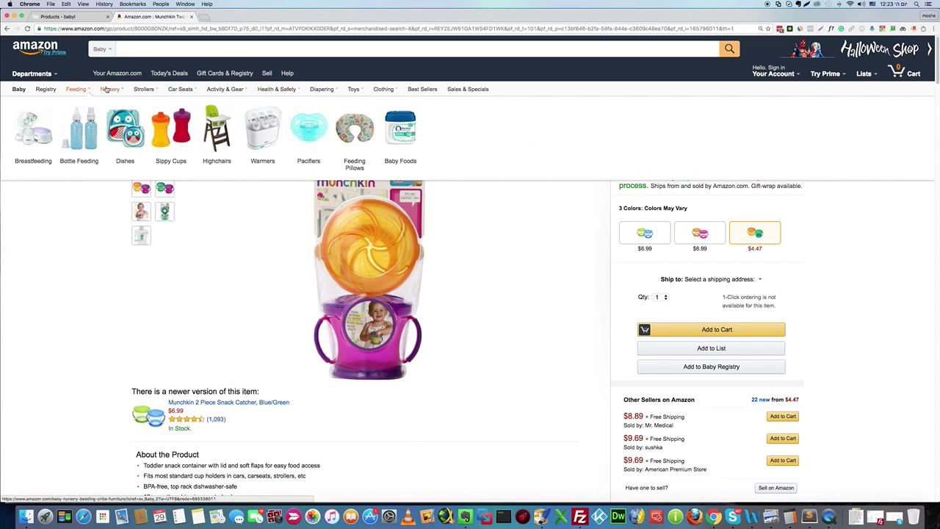
Step: Navigate Clothing > Baby Boys > Bodysuits and open the Nautica Baby Boys' 5 Pack Bodysuits page
{"action": "mouse_move", "coordinate": [114, 88]}
{"action": "mouse_move", "coordinate": [388, 91]}
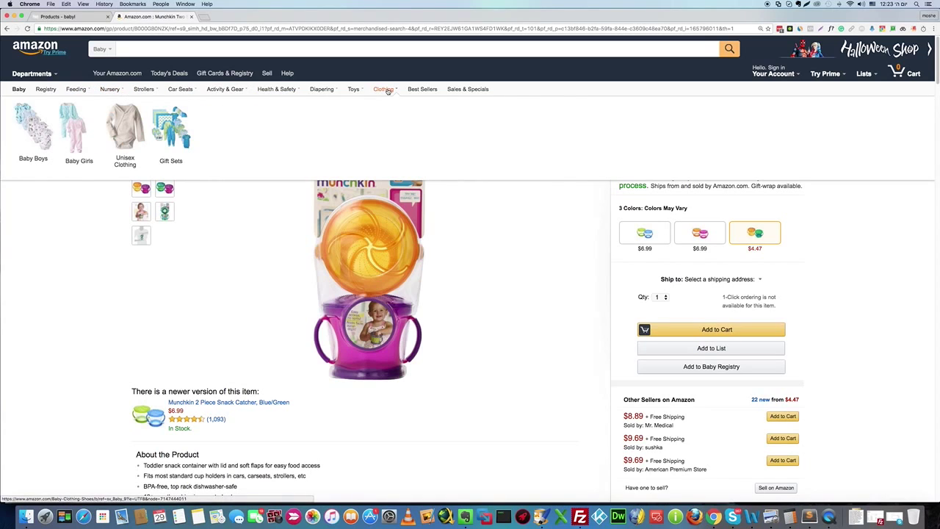
{"action": "left_click", "coordinate": [40, 129]}
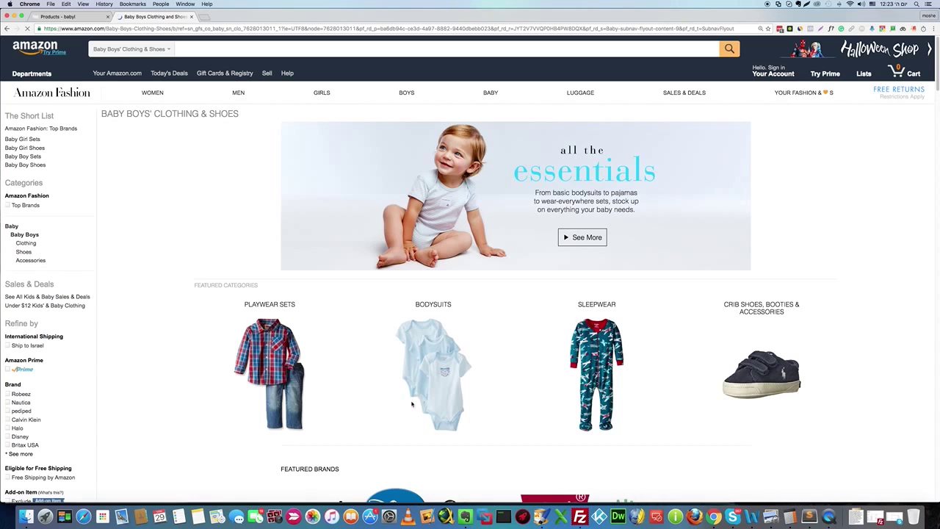
{"action": "left_click", "coordinate": [454, 363]}
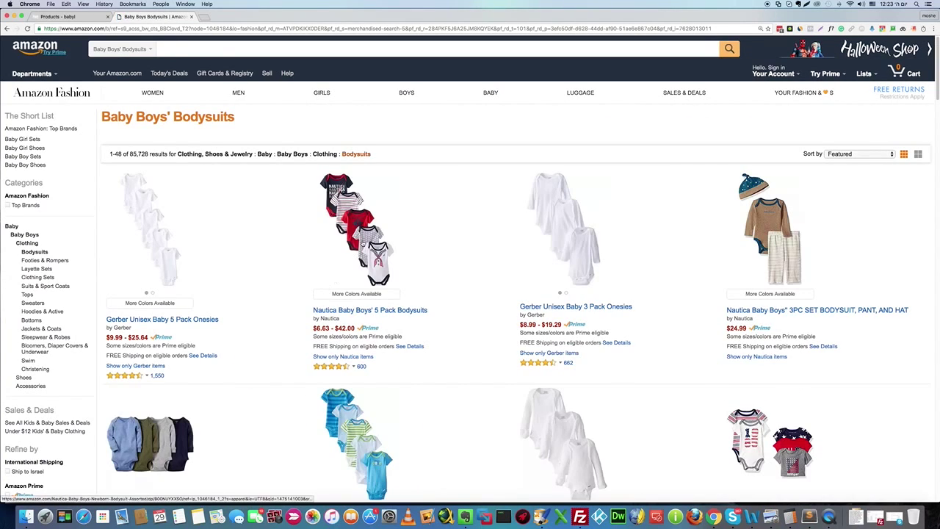
{"action": "left_click", "coordinate": [358, 233]}
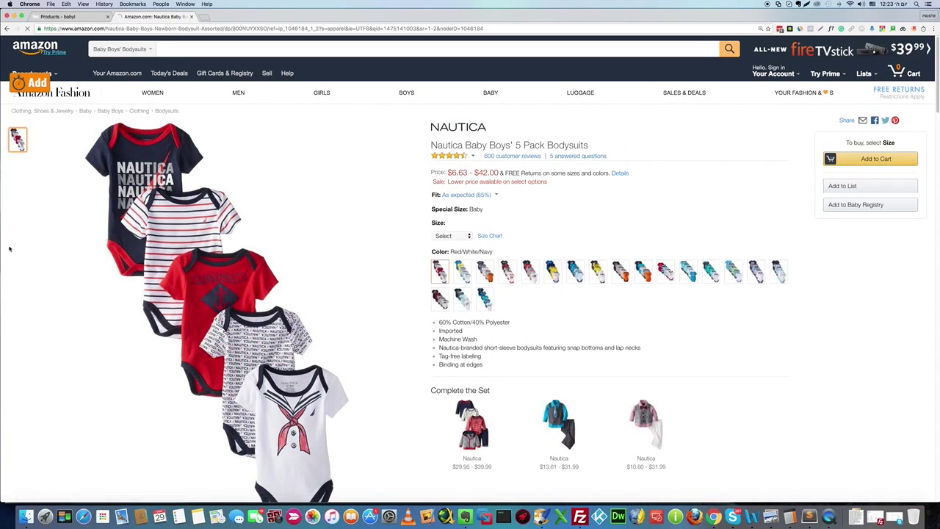
Step: Import the Nautica bodysuits with price 26.95 and compare-at price 42.95
{"action": "left_click", "coordinate": [28, 83]}
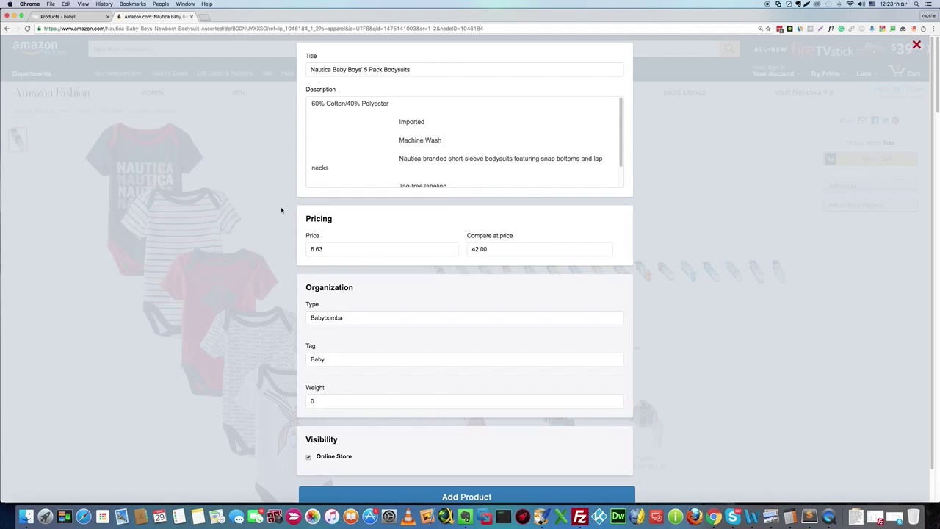
{"action": "left_click", "coordinate": [312, 248]}
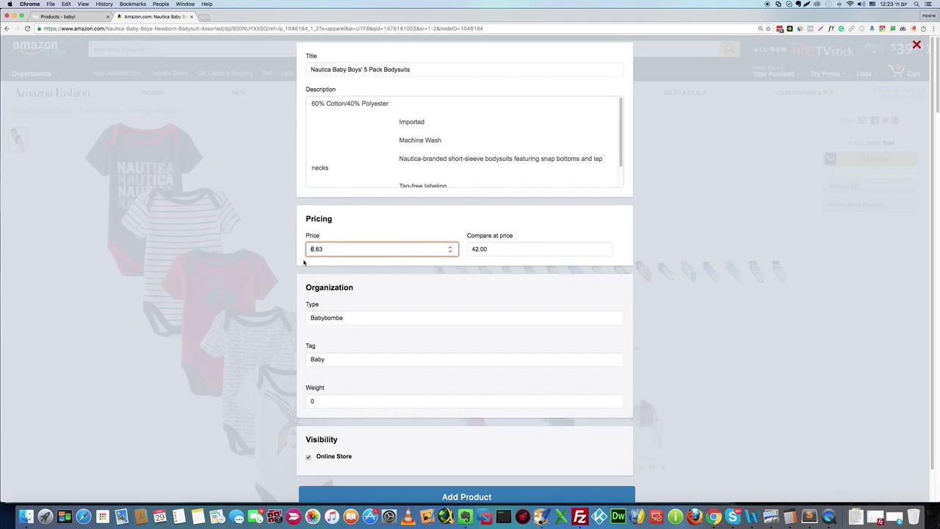
{"action": "type", "text": "2"}
{"action": "left_click_drag", "start_coordinate": [318, 250], "coordinate": [334, 248]}
{"action": "type", "text": "95"}
{"action": "key", "text": "Tab"}
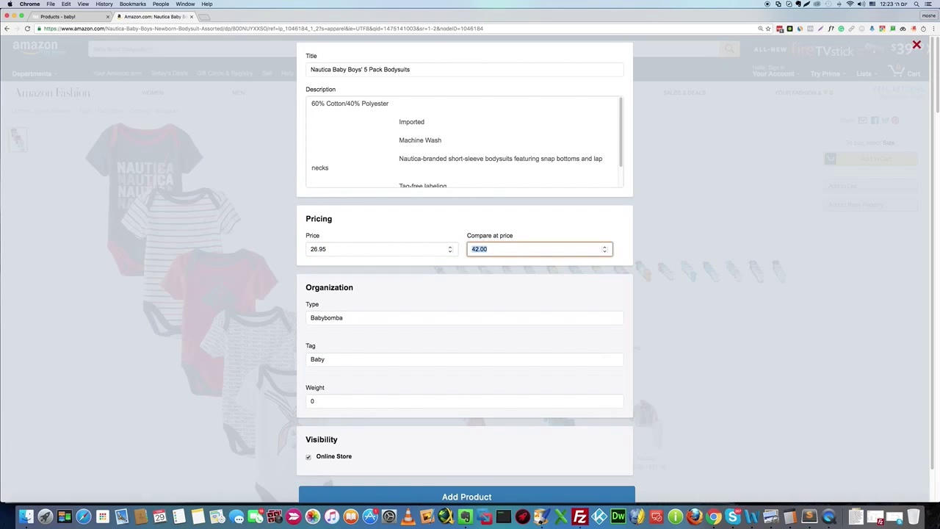
{"action": "type", "text": "42.95"}
{"action": "left_click", "coordinate": [449, 496]}
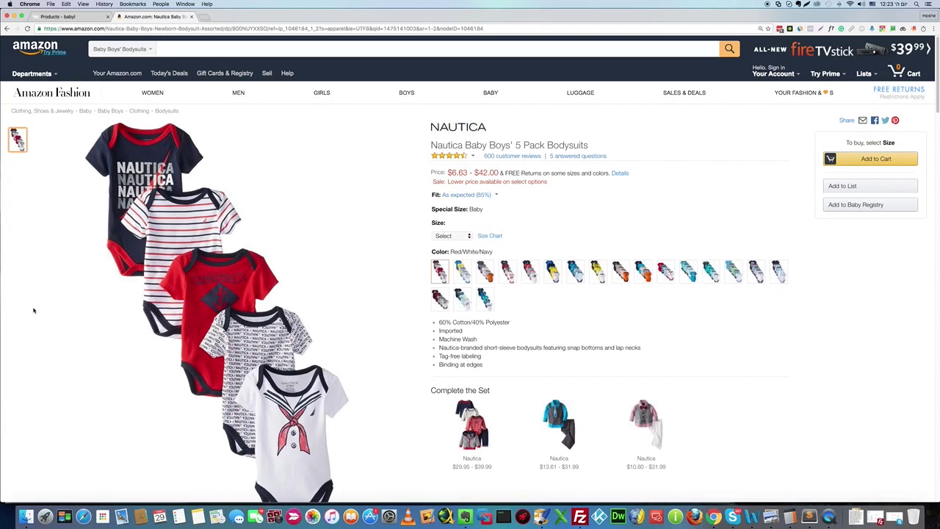
Step: Open the Disney Lion King Simba hoodie set listing from the Baby Boys' Clothing page
{"action": "left_click", "coordinate": [145, 112]}
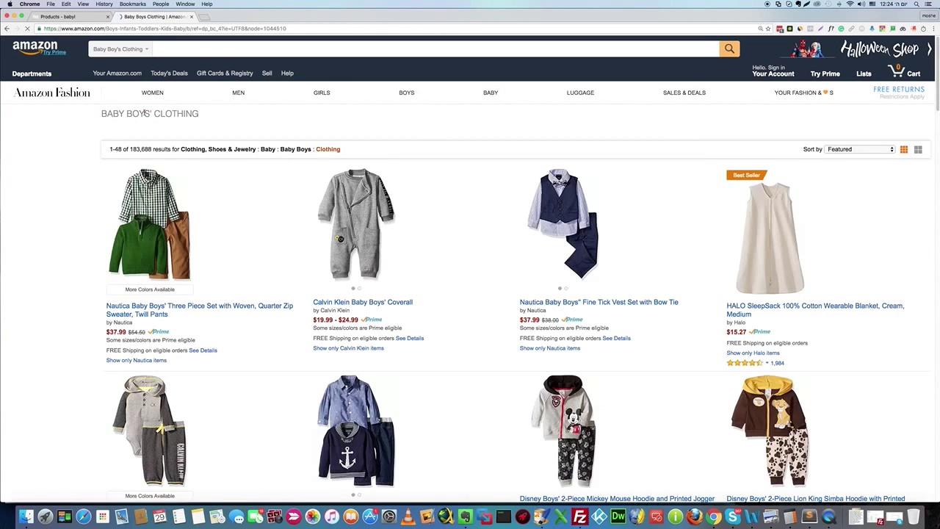
{"action": "scroll", "coordinate": [462, 329], "scroll_direction": "down", "scroll_amount": 3}
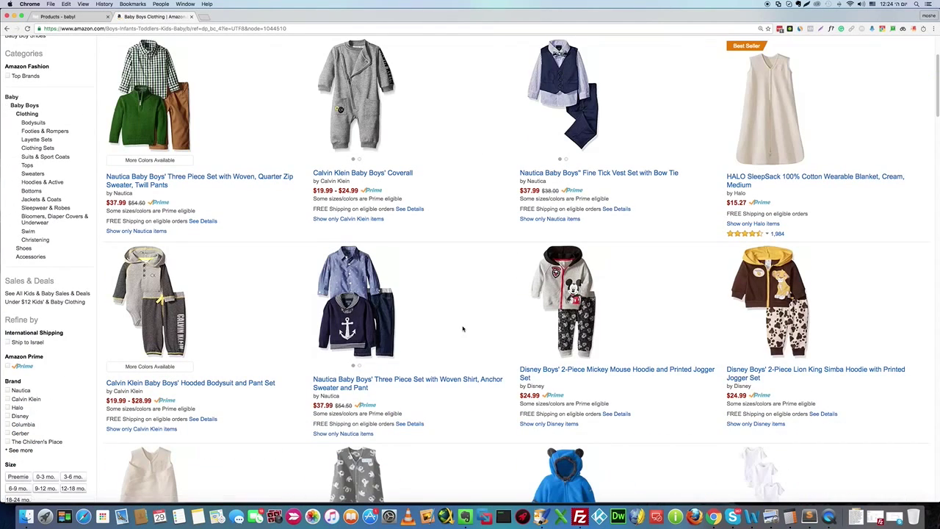
{"action": "left_click", "coordinate": [778, 304]}
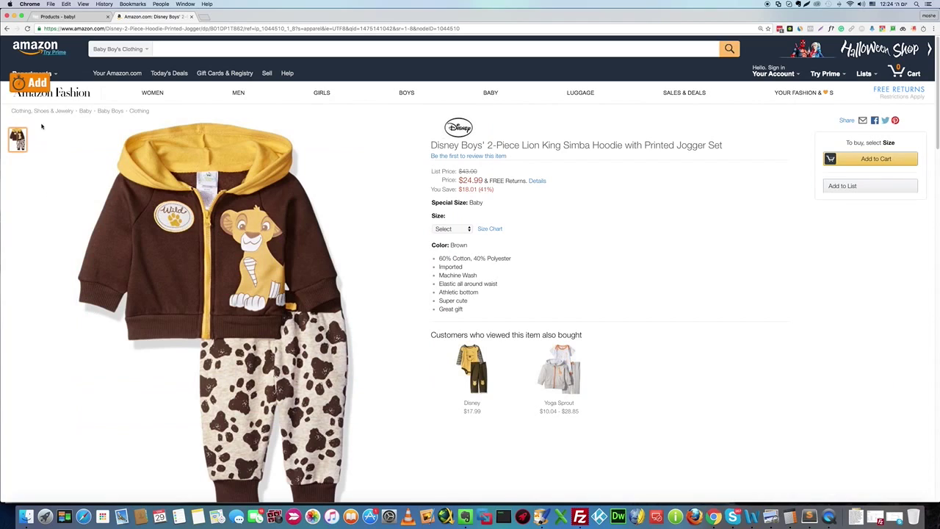
Step: Import the Simba hoodie set at price 34.99 with the compare-at price cleared
{"action": "left_click", "coordinate": [29, 82]}
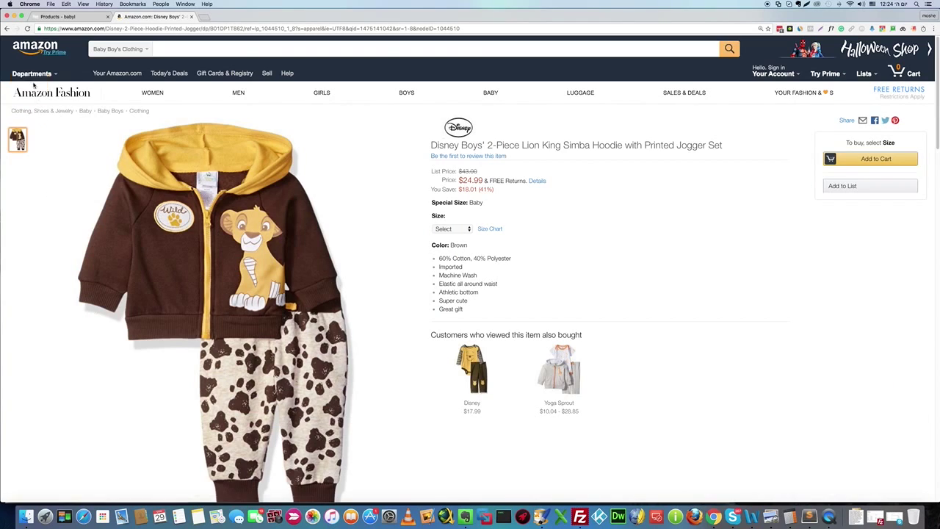
{"action": "left_click", "coordinate": [308, 249]}
{"action": "key", "text": "Delete"}
{"action": "type", "text": "34.99"}
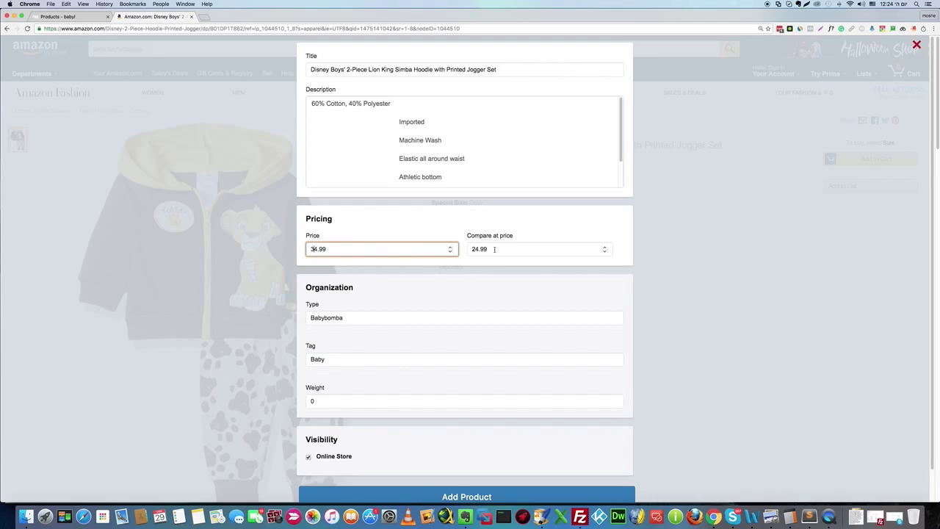
{"action": "left_click", "coordinate": [470, 248]}
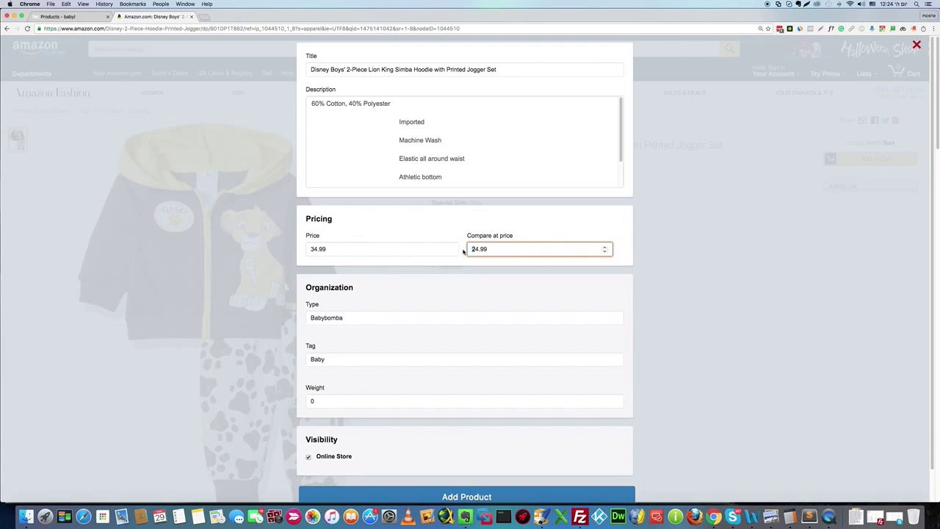
{"action": "key", "text": "super+a"}
{"action": "key", "text": "Delete"}
{"action": "scroll", "coordinate": [420, 279], "scroll_direction": "down", "scroll_amount": 2}
{"action": "left_click", "coordinate": [401, 467]}
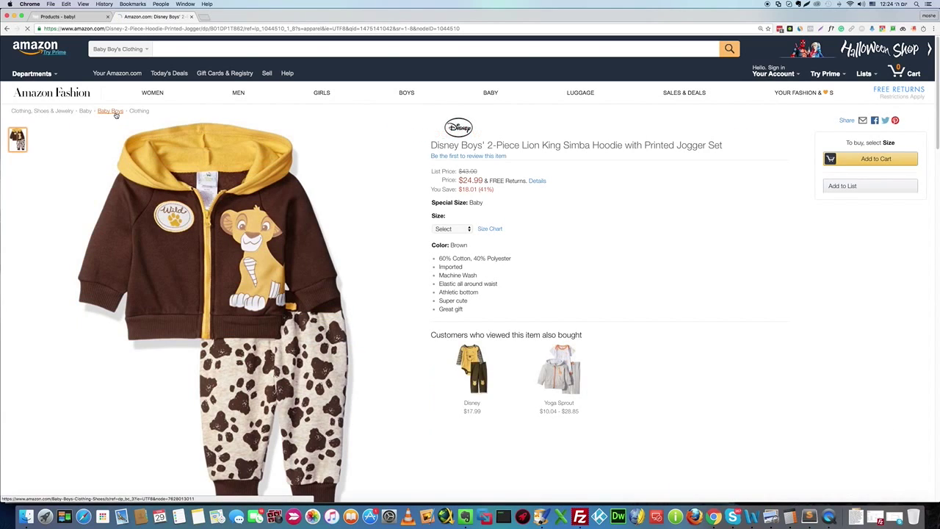
{"action": "left_click", "coordinate": [115, 112]}
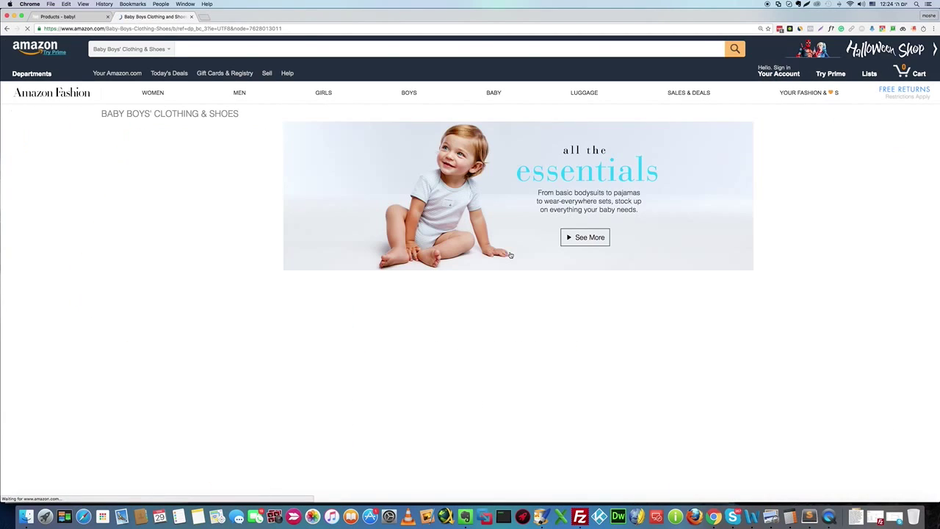
Step: Open the Robeez Superhero Buddies Loafer page from the Baby Boys listings
{"action": "scroll", "coordinate": [249, 220], "scroll_direction": "down", "scroll_amount": 3}
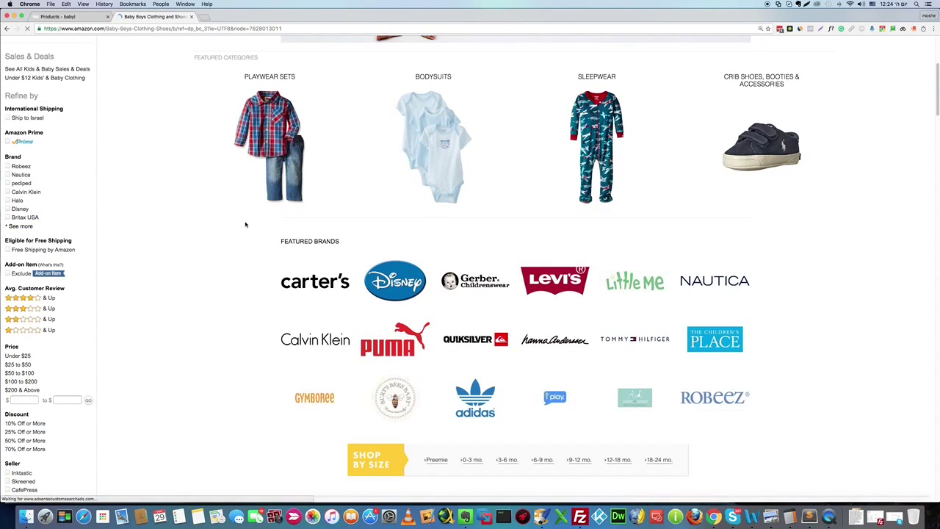
{"action": "scroll", "coordinate": [514, 257], "scroll_direction": "up", "scroll_amount": 3}
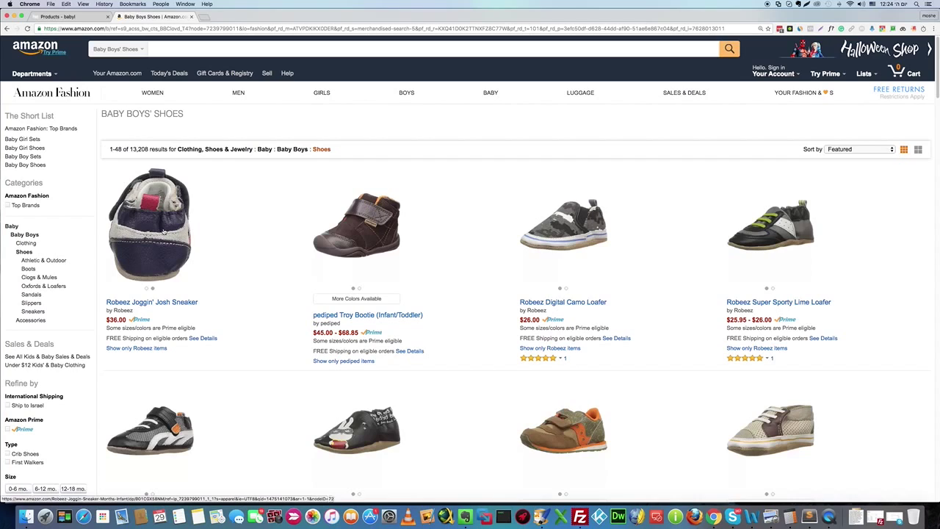
{"action": "left_click", "coordinate": [371, 426]}
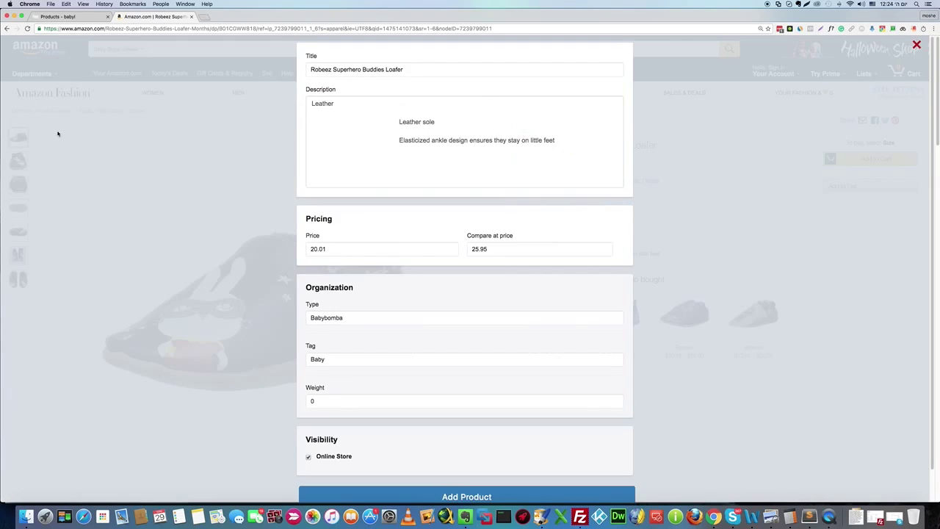
Step: Import the Robeez loafer at price 40.95 with an empty compare-at price
{"action": "left_click", "coordinate": [308, 249]}
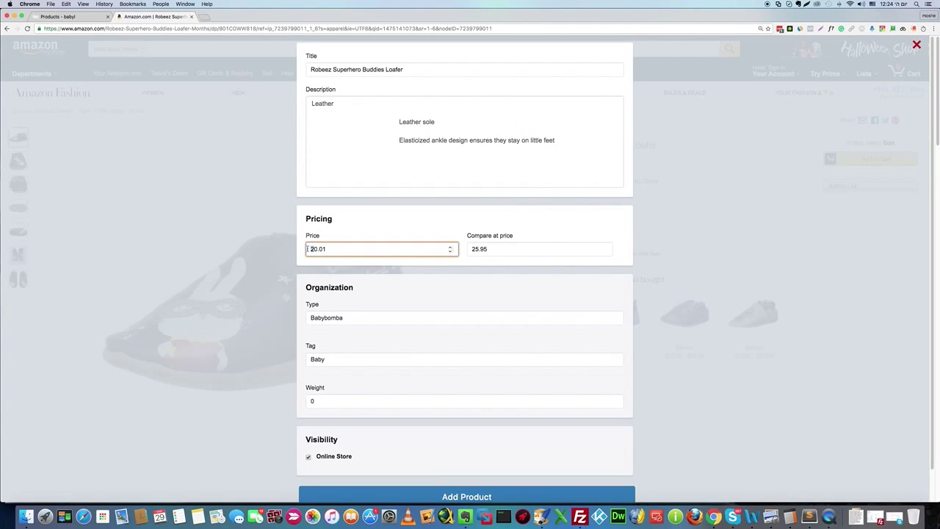
{"action": "key", "text": "Delete"}
{"action": "type", "text": "4"}
{"action": "left_click_drag", "start_coordinate": [319, 249], "coordinate": [339, 249]}
{"action": "type", "text": "95"}
{"action": "key", "text": "Tab"}
{"action": "key", "text": "BackSpace"}
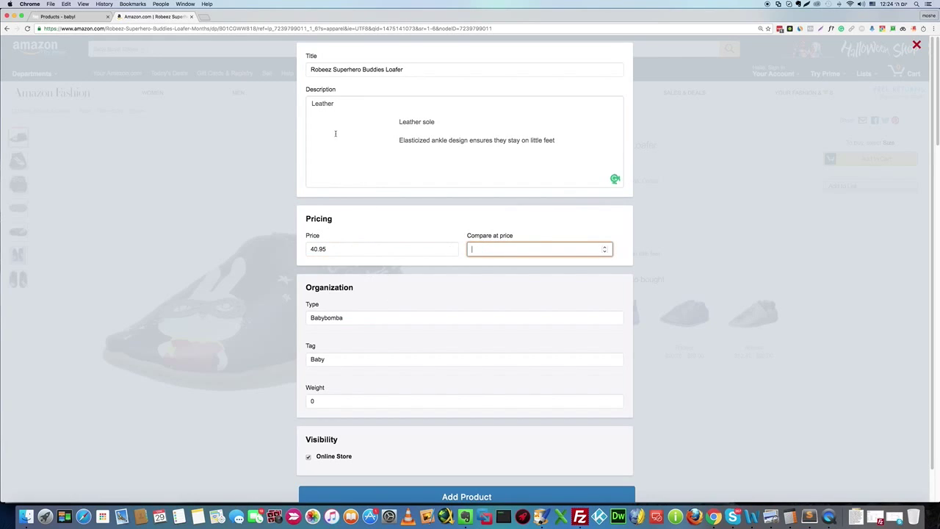
{"action": "scroll", "coordinate": [338, 138], "scroll_direction": "down", "scroll_amount": 1}
{"action": "left_click", "coordinate": [342, 141]}
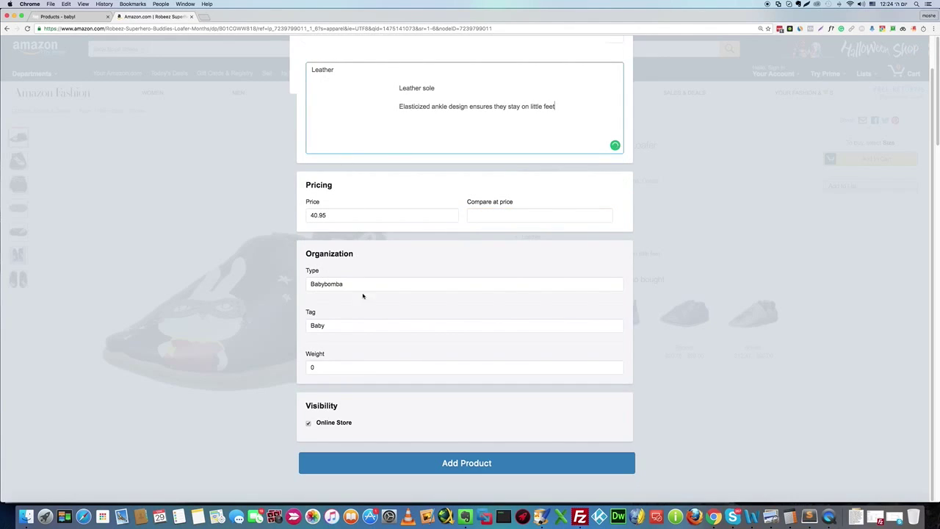
{"action": "left_click", "coordinate": [458, 461]}
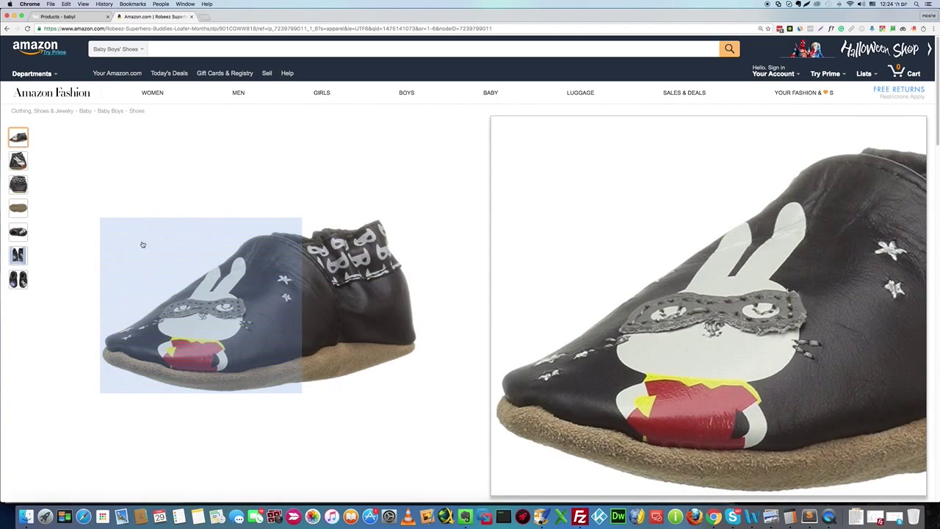
Step: Open the Munchkin Snack Catchers page ($24.95) in the BabyBomba catalog and choose Pink/Orange
{"action": "left_click", "coordinate": [74, 16]}
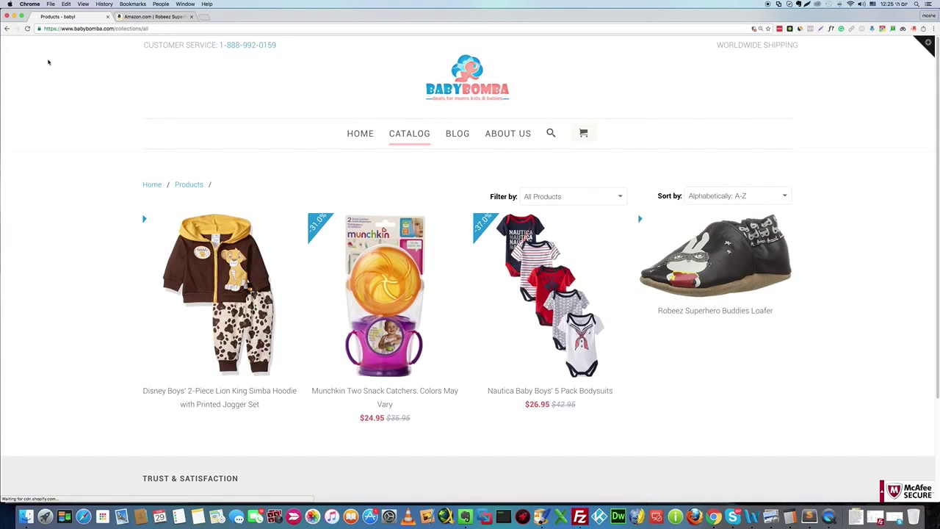
{"action": "left_click", "coordinate": [331, 262]}
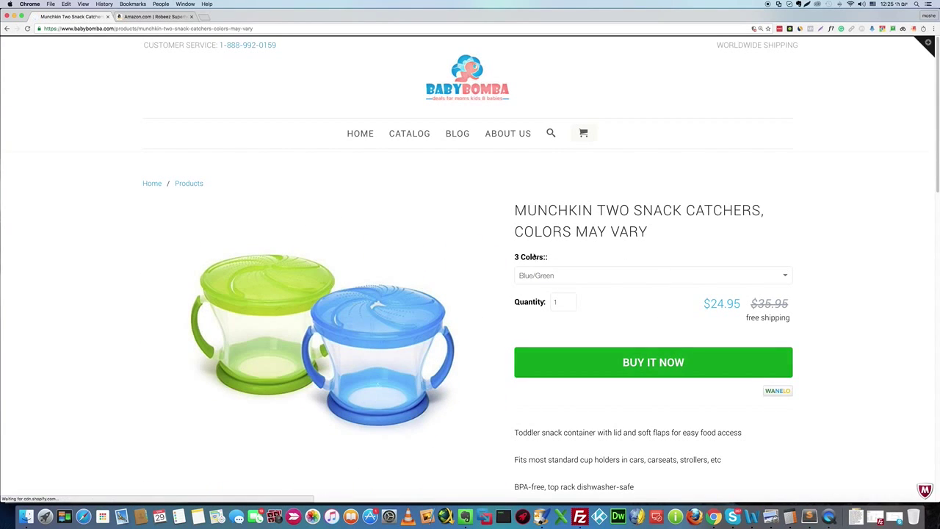
{"action": "scroll", "coordinate": [478, 229], "scroll_direction": "down", "scroll_amount": 5}
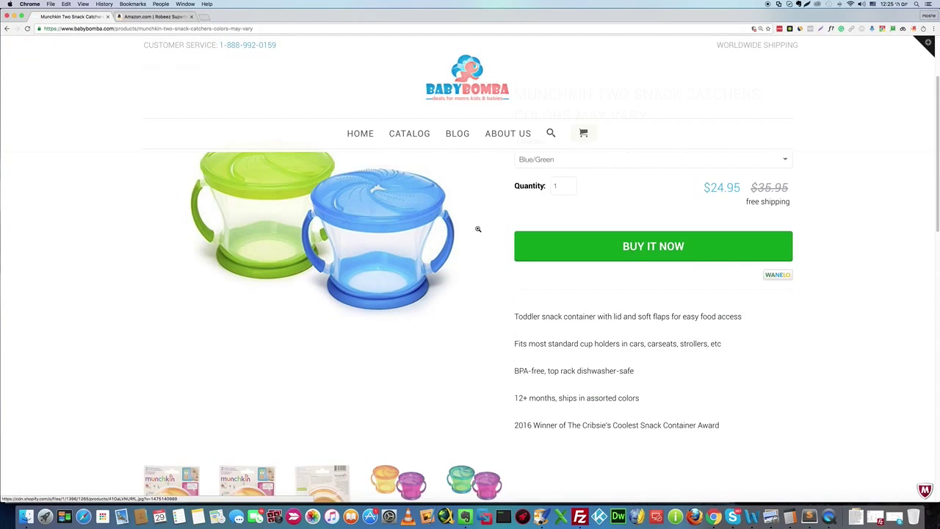
{"action": "scroll", "coordinate": [450, 316], "scroll_direction": "up", "scroll_amount": 1}
{"action": "scroll", "coordinate": [450, 316], "scroll_direction": "up", "scroll_amount": 2}
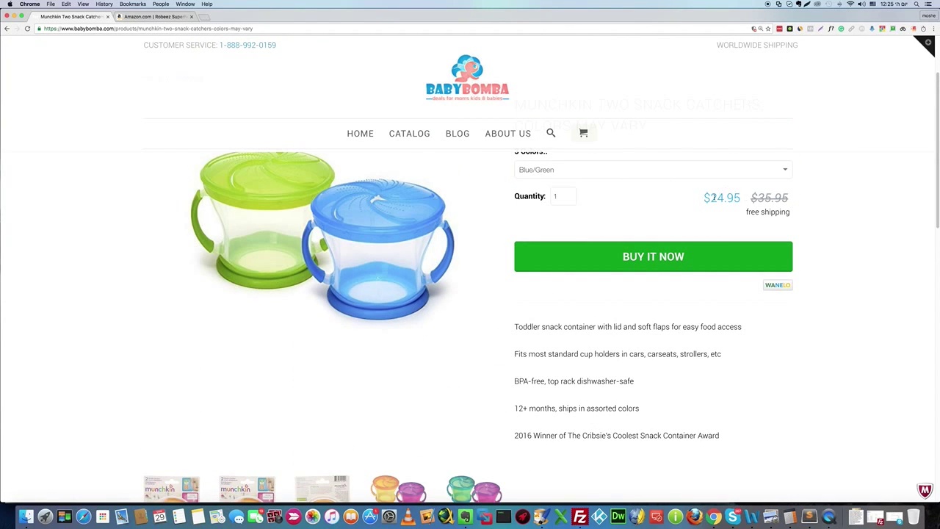
{"action": "scroll", "coordinate": [610, 203], "scroll_direction": "up", "scroll_amount": 1}
{"action": "left_click", "coordinate": [587, 230]}
{"action": "left_click", "coordinate": [569, 237]}
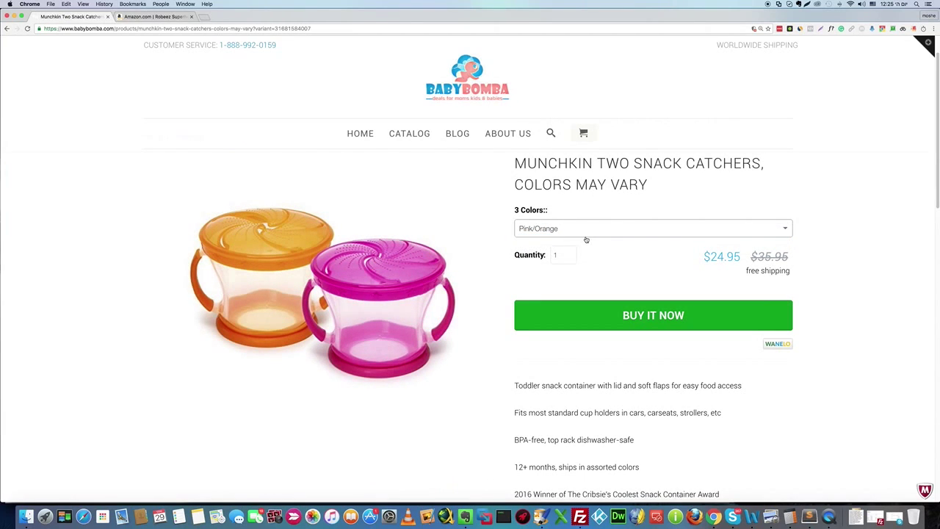